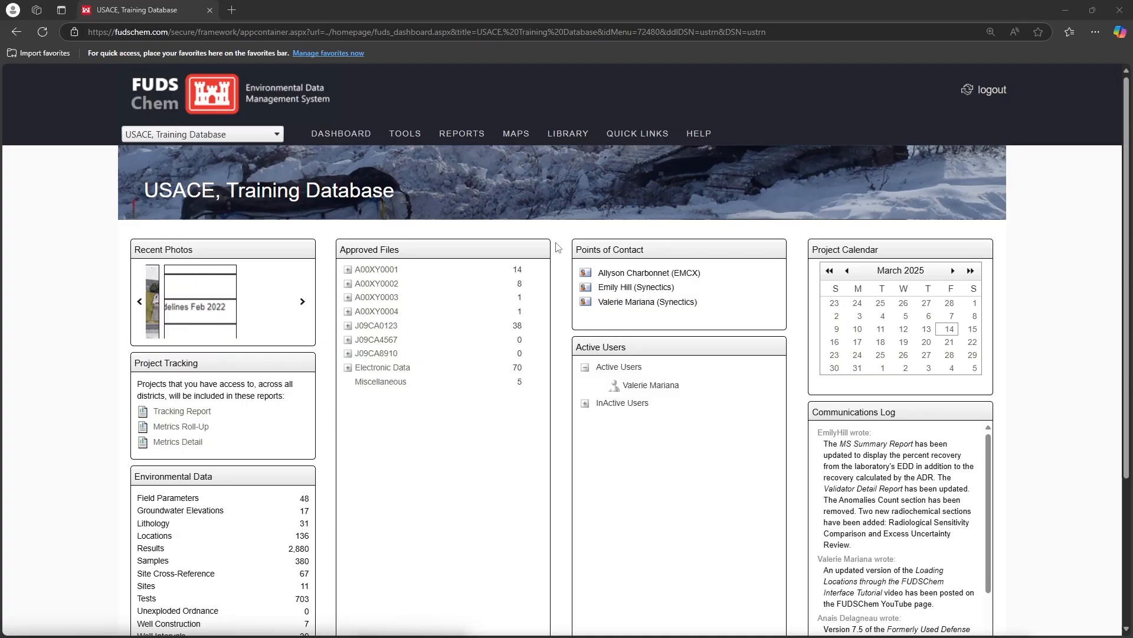
In Data - eQAPP Setup, review the analysis method choices for the SW6010C ICP Metals row and the Copy QAPP lists.
mouse_move(405, 133)
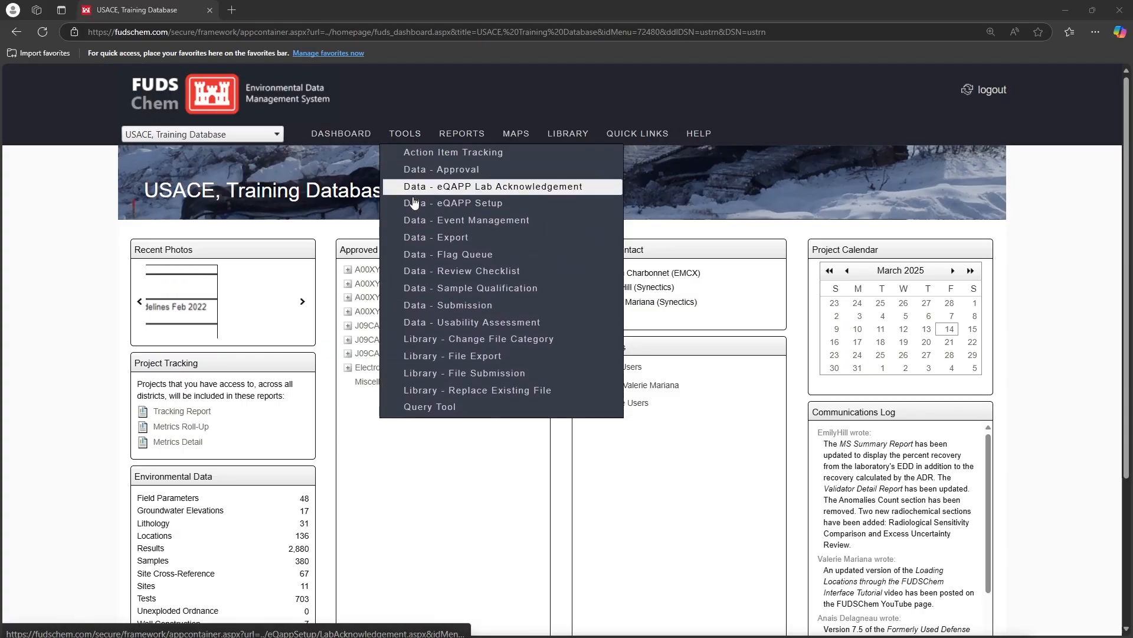
left_click(539, 207)
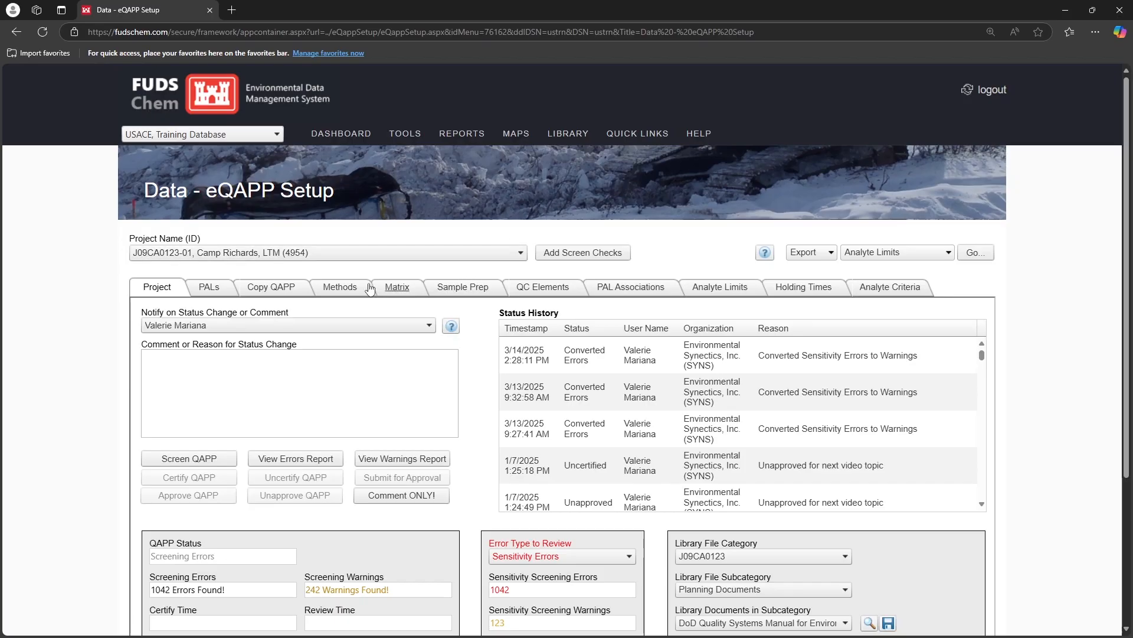
left_click(329, 288)
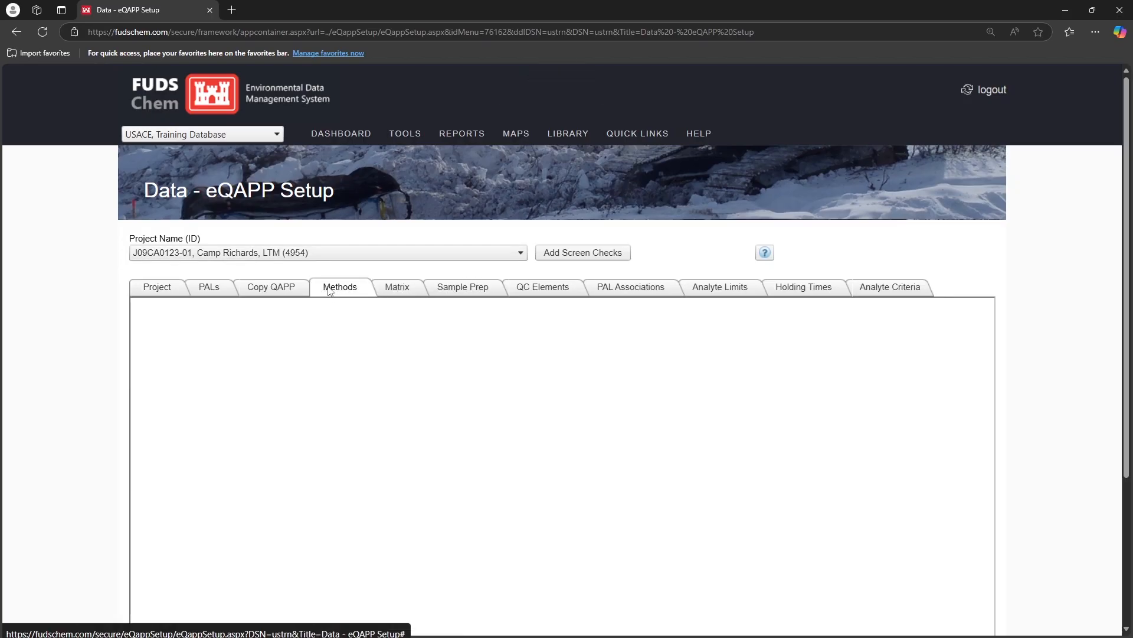
scroll(242, 502, "down", 1)
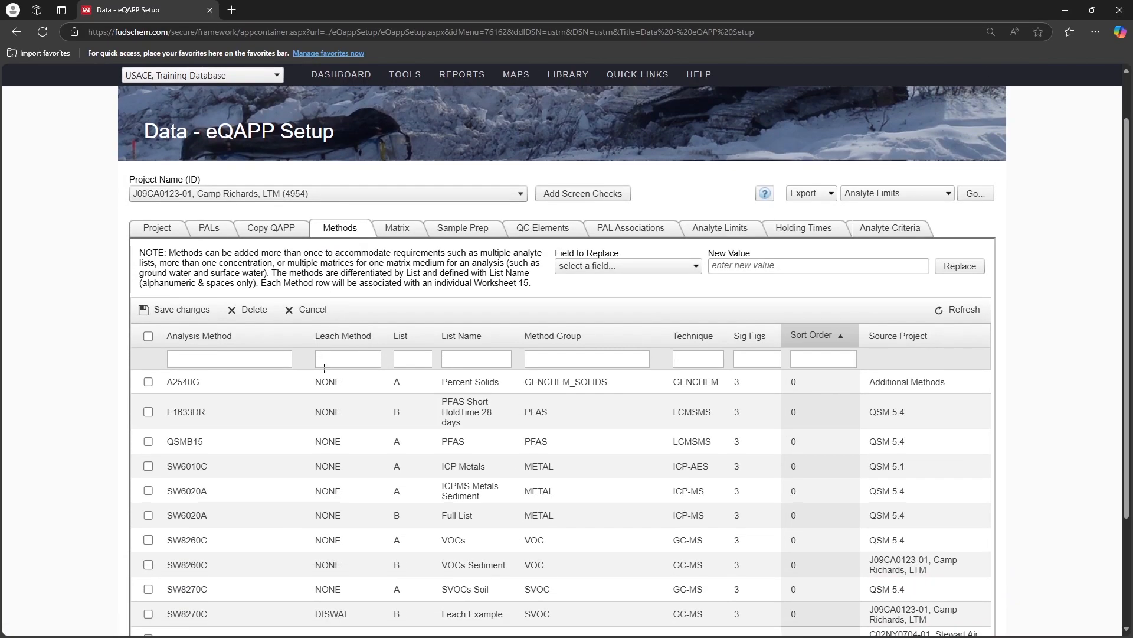
left_click(205, 473)
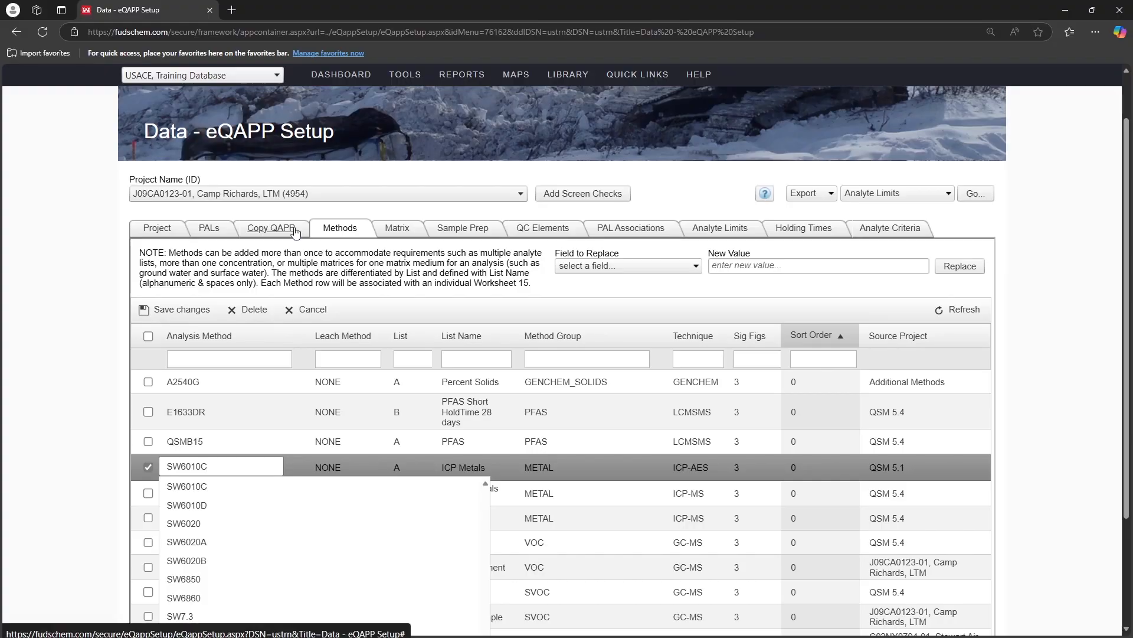
left_click(204, 486)
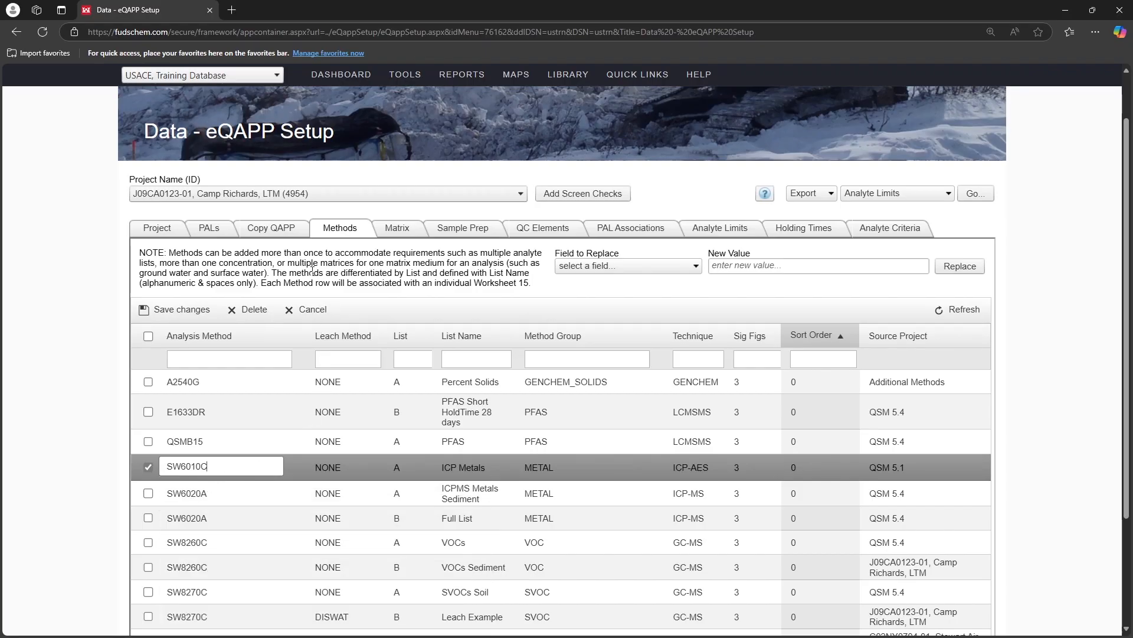
left_click(276, 234)
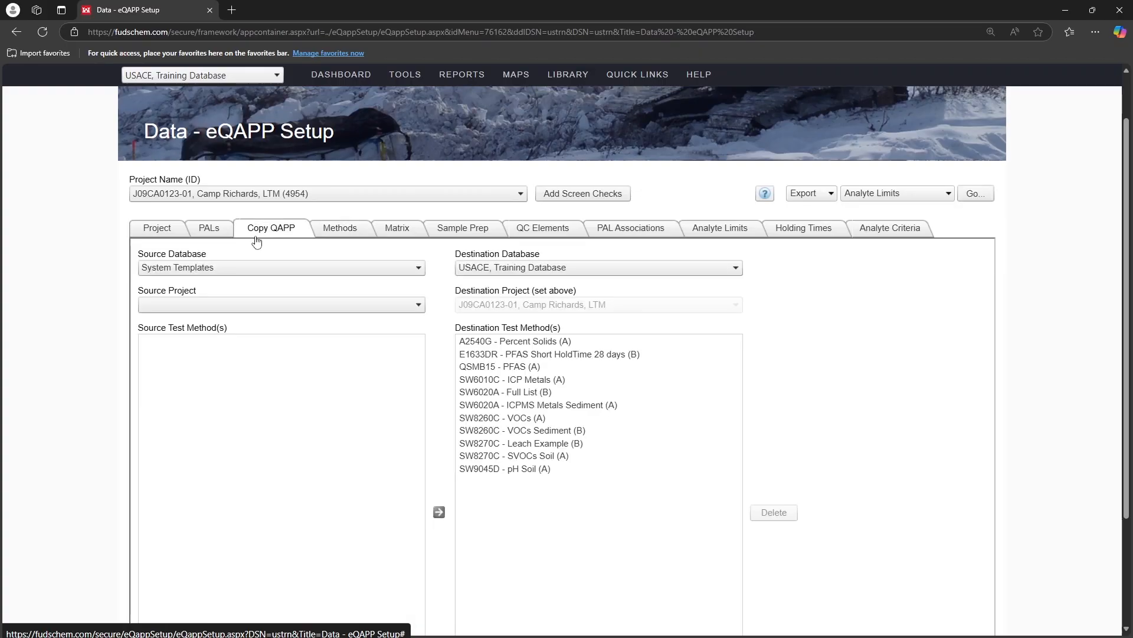
left_click(157, 232)
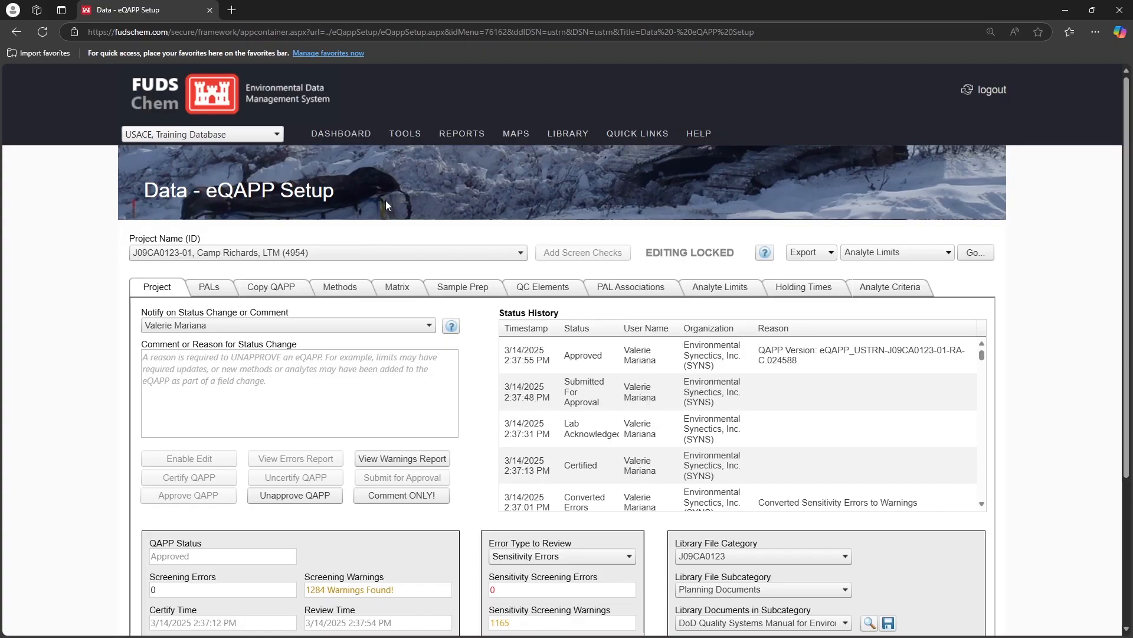
Open method assignment in Data - Event Management, choose the FUDS Training 2024 event and select all five locations.
mouse_move(405, 138)
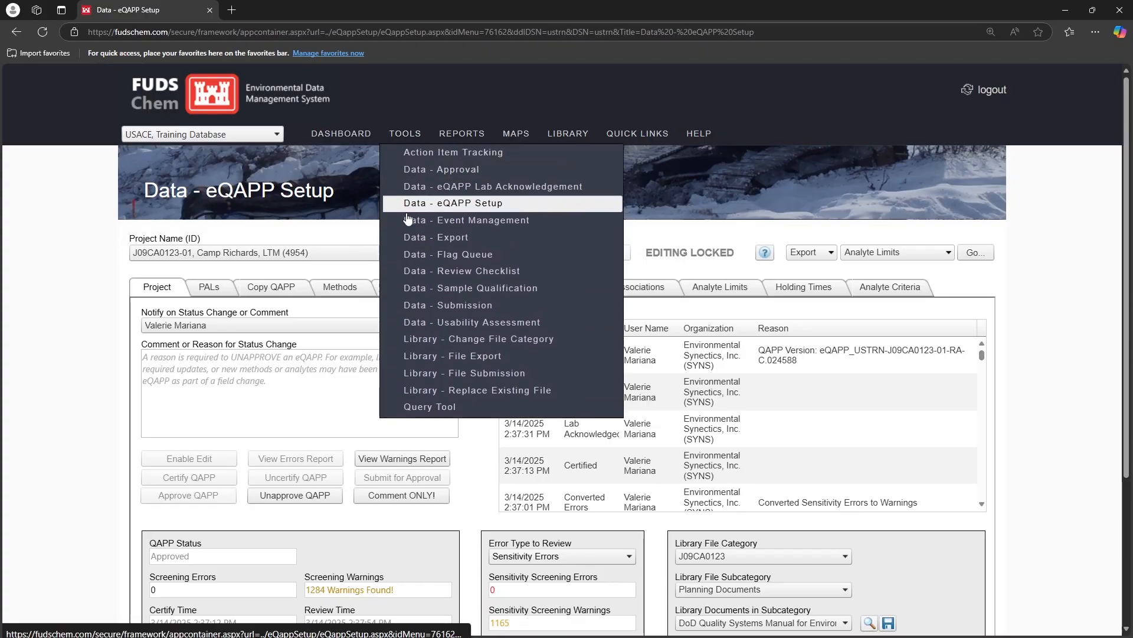
left_click(549, 227)
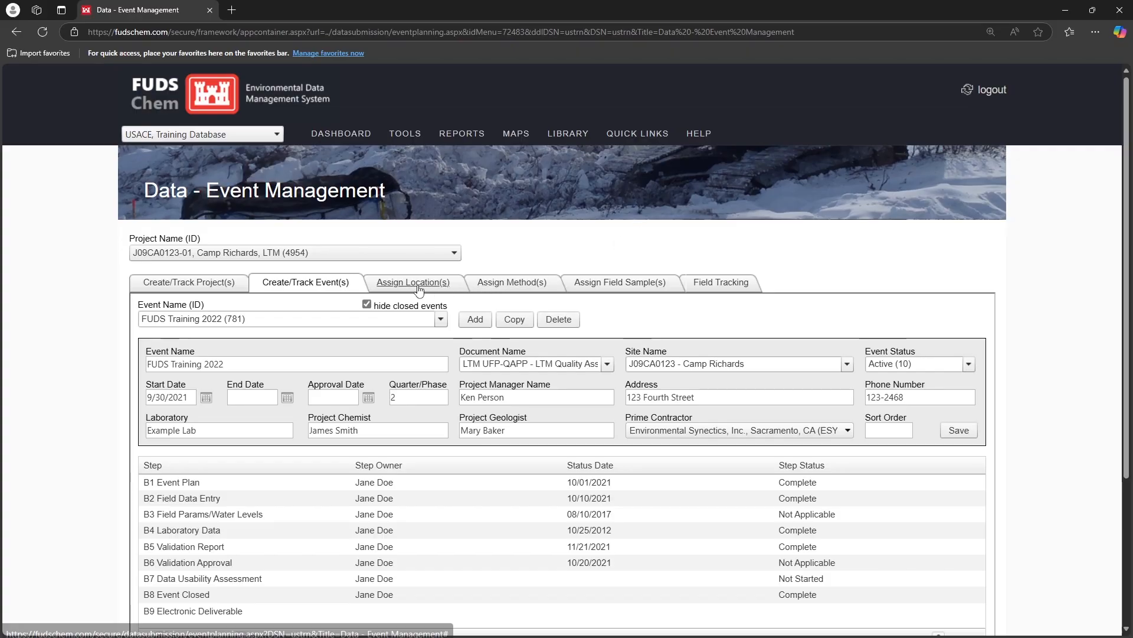
left_click(512, 287)
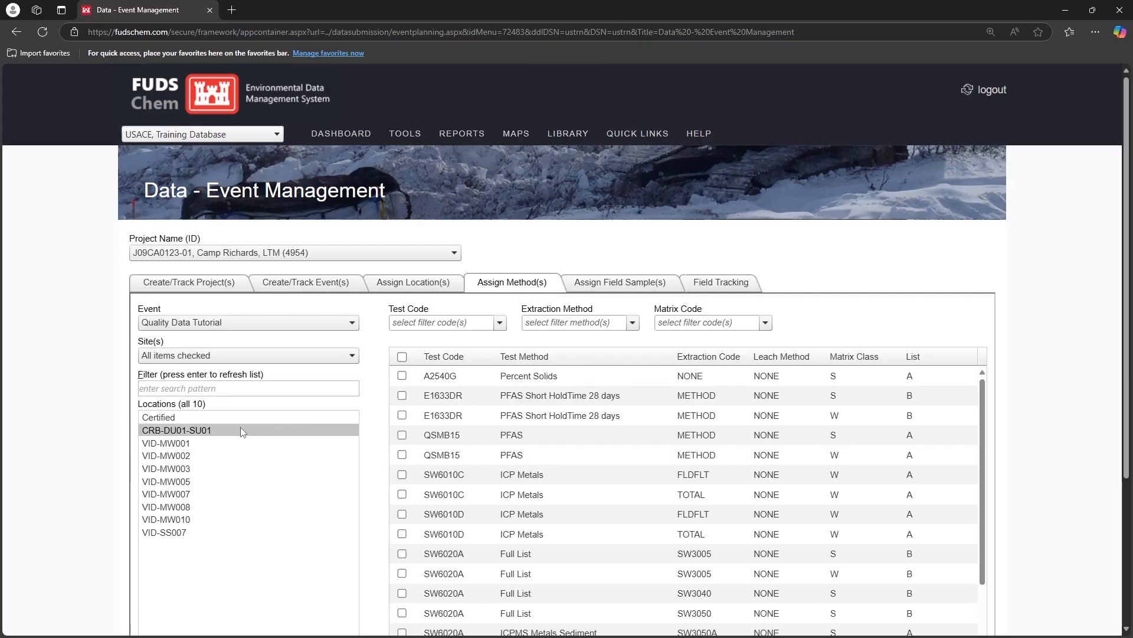
left_click(235, 323)
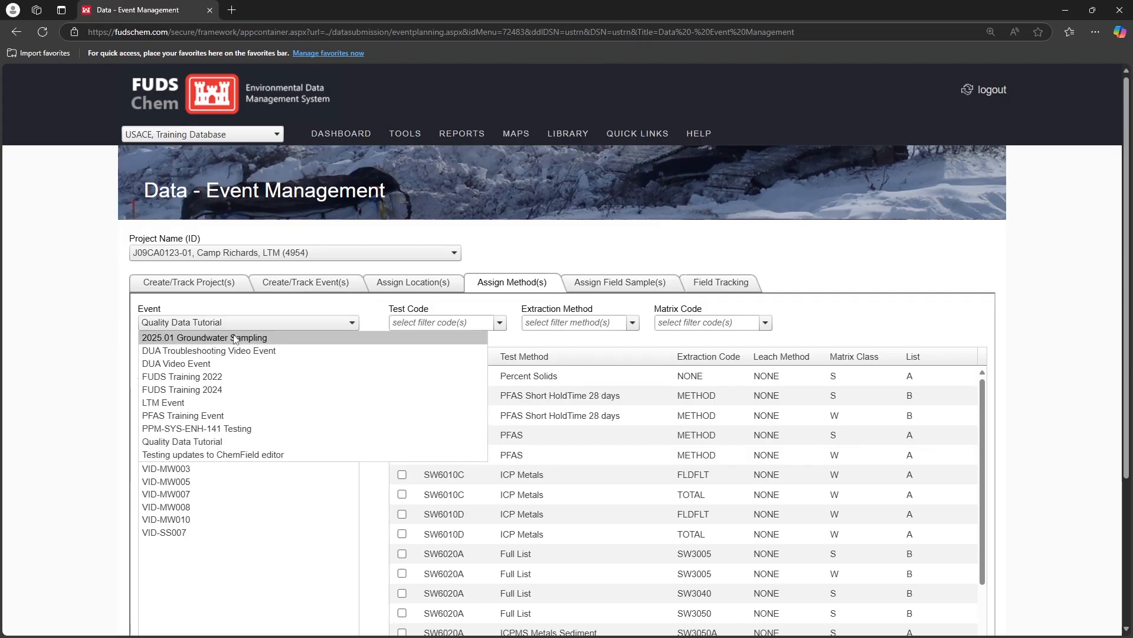
left_click(228, 385)
left_click(207, 416)
left_click(207, 469, "shift")
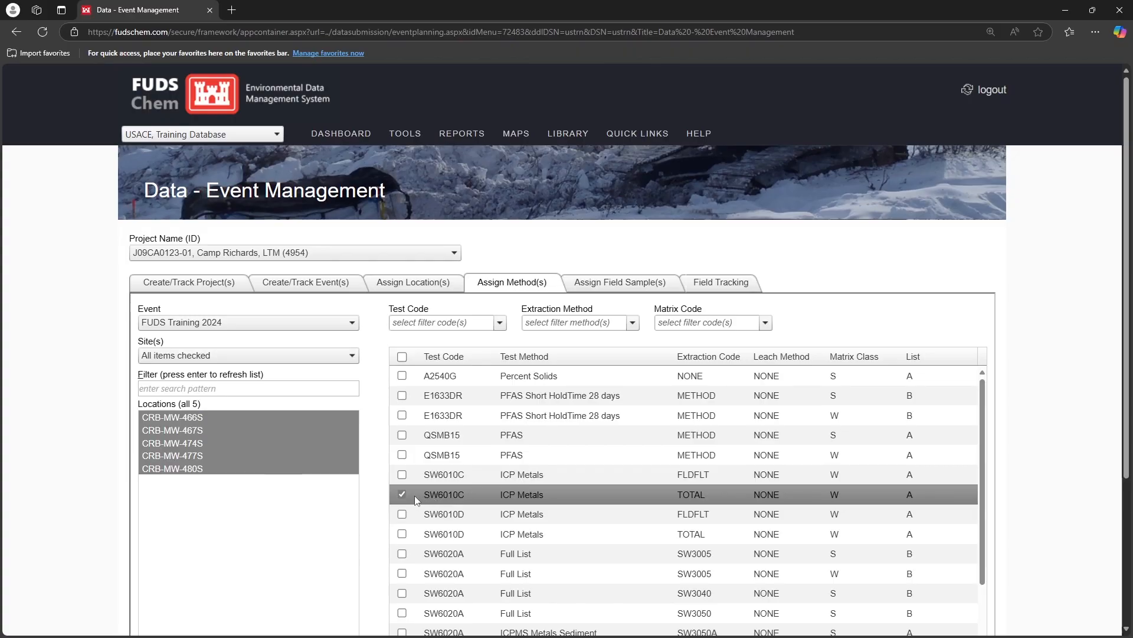
Delete the SW6010C ICP Metals method with TOTAL extraction from the selected locations.
scroll(594, 458, "down", 5)
scroll(1057, 493, "down", 3)
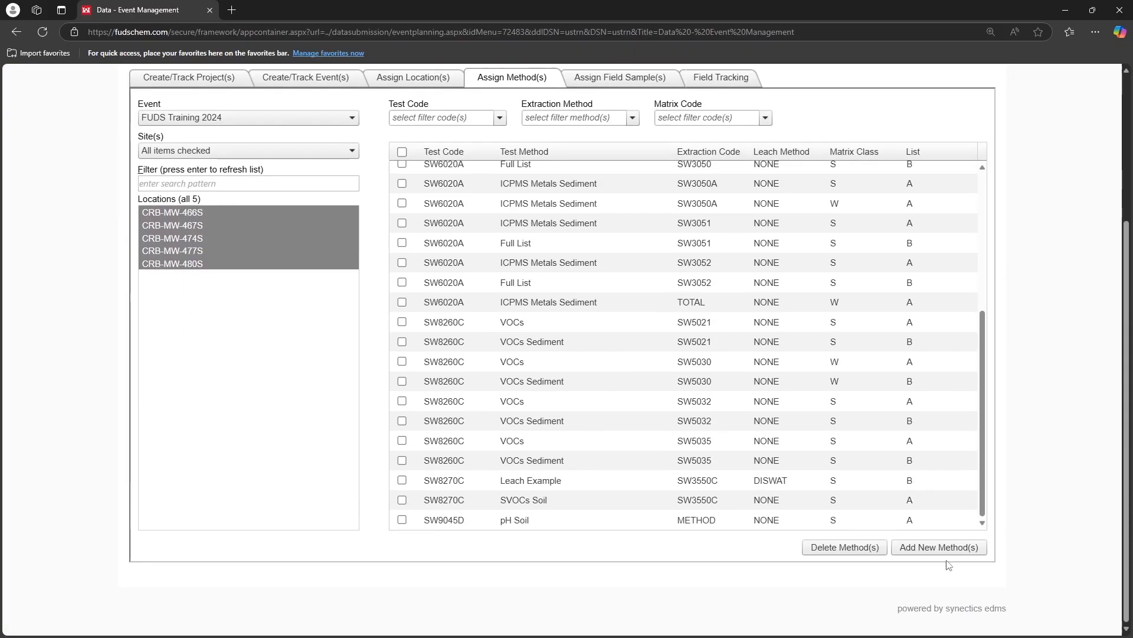
left_click(850, 548)
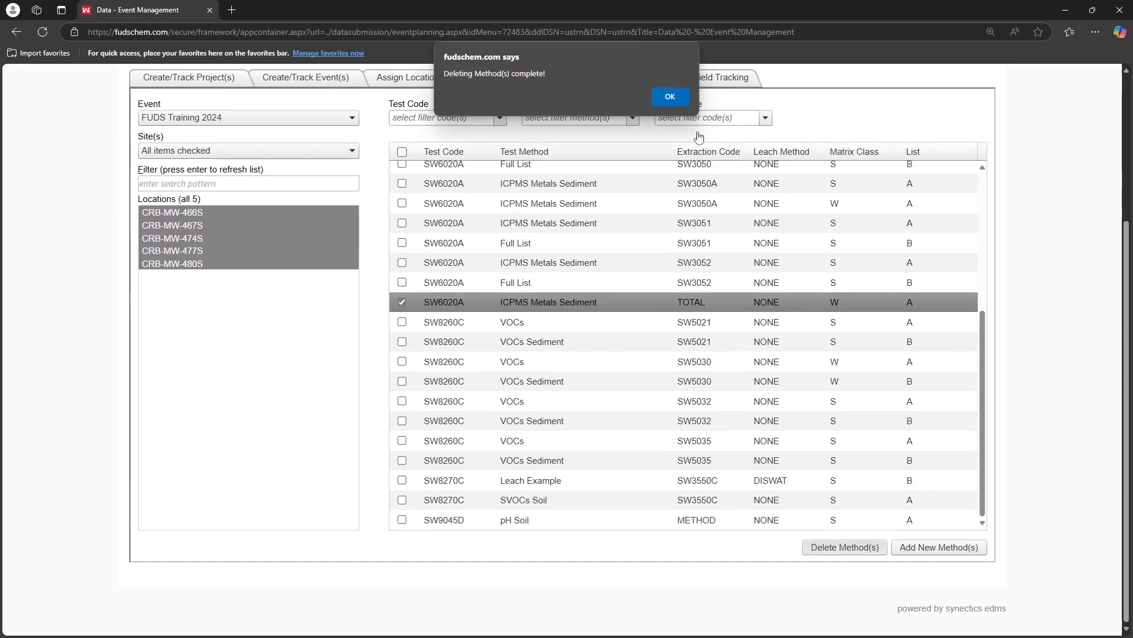
left_click(670, 96)
Add the SW6010D ICP Metals method with FLDFLT extraction to the selected locations.
scroll(451, 339, "up", 5)
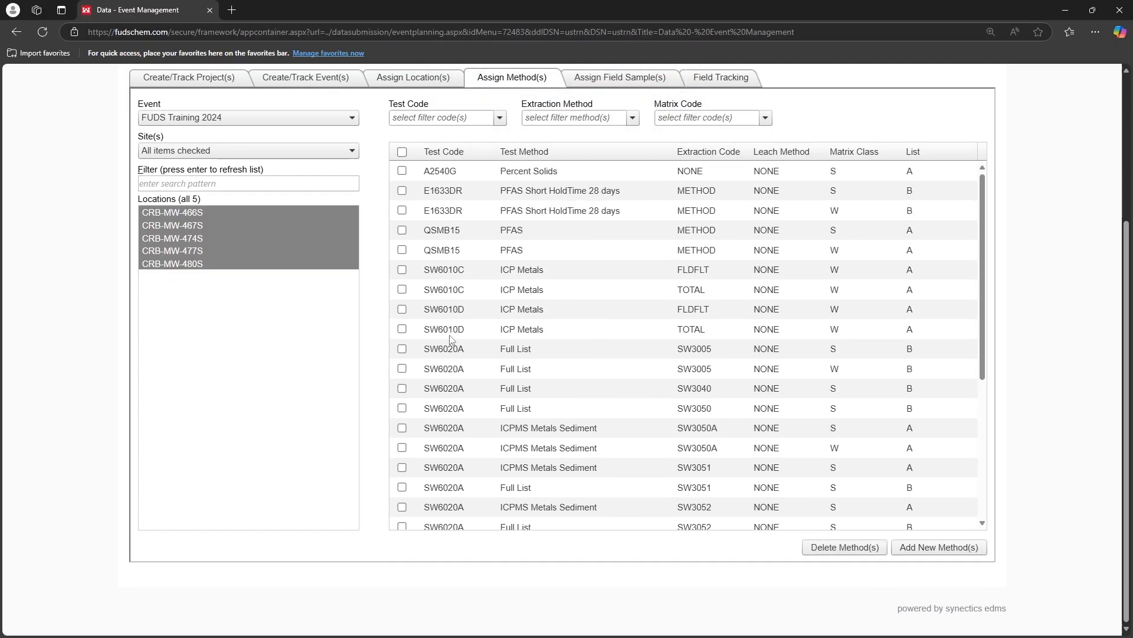
left_click(402, 309)
left_click(961, 547)
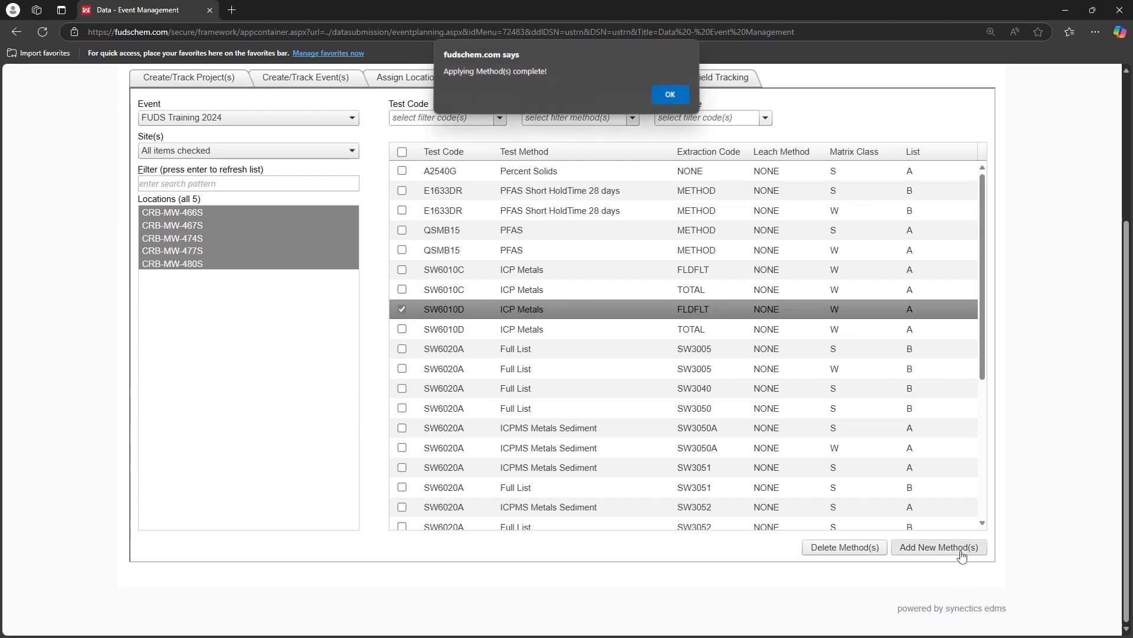
left_click(670, 98)
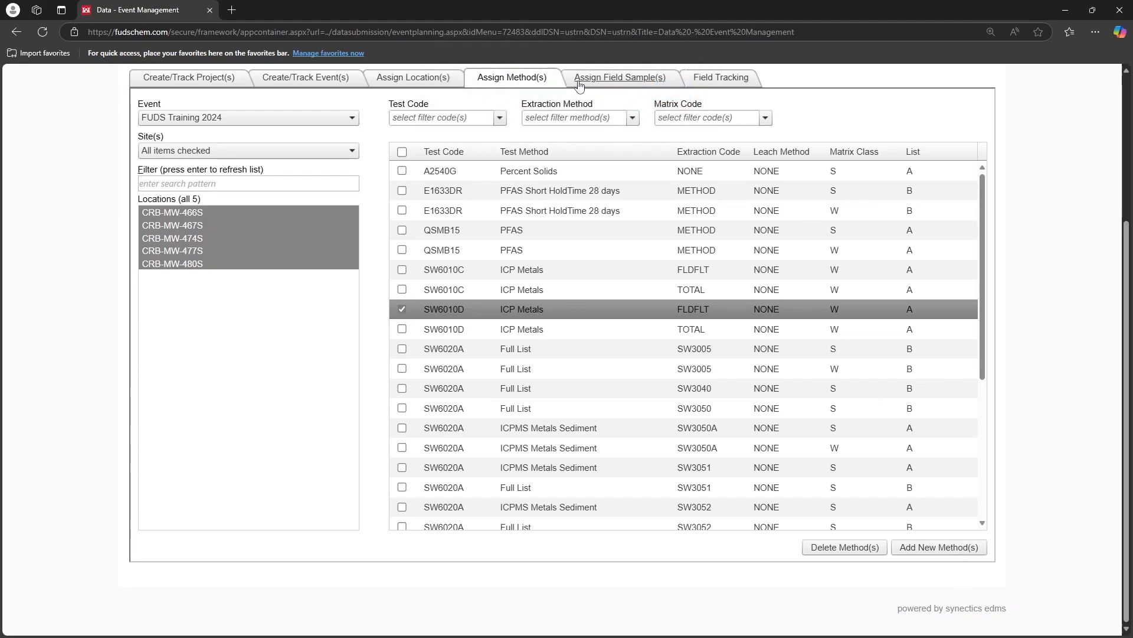
Open the Add/Edit Samples editor for the FUDS Training 2024 event and list the field samples of all locations.
left_click(611, 80)
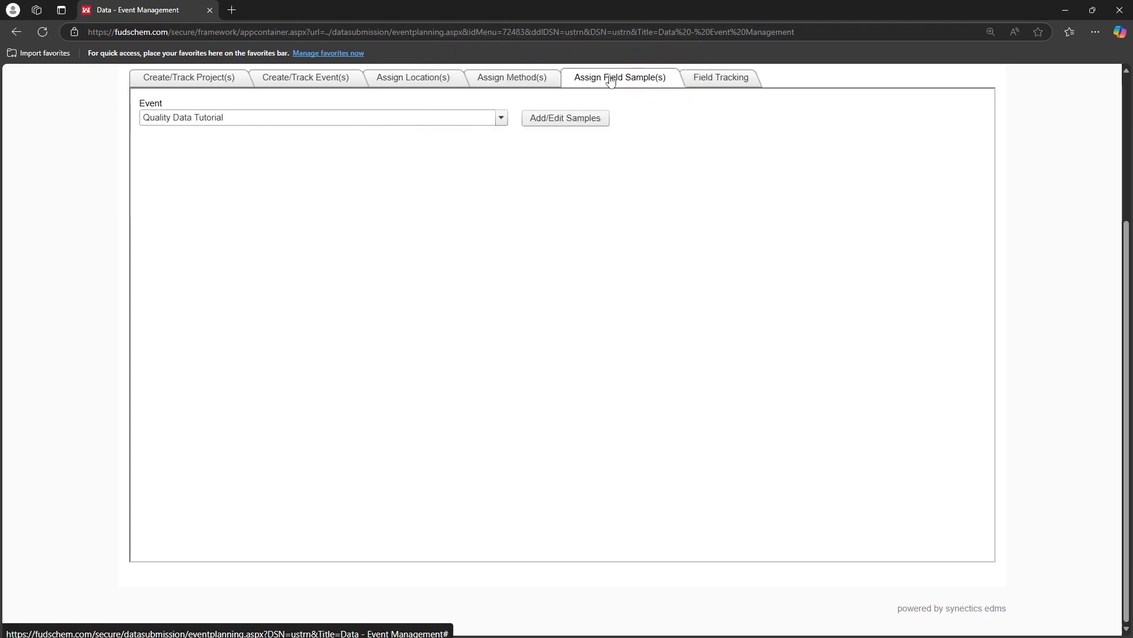
left_click(501, 117)
left_click(235, 185)
left_click(566, 118)
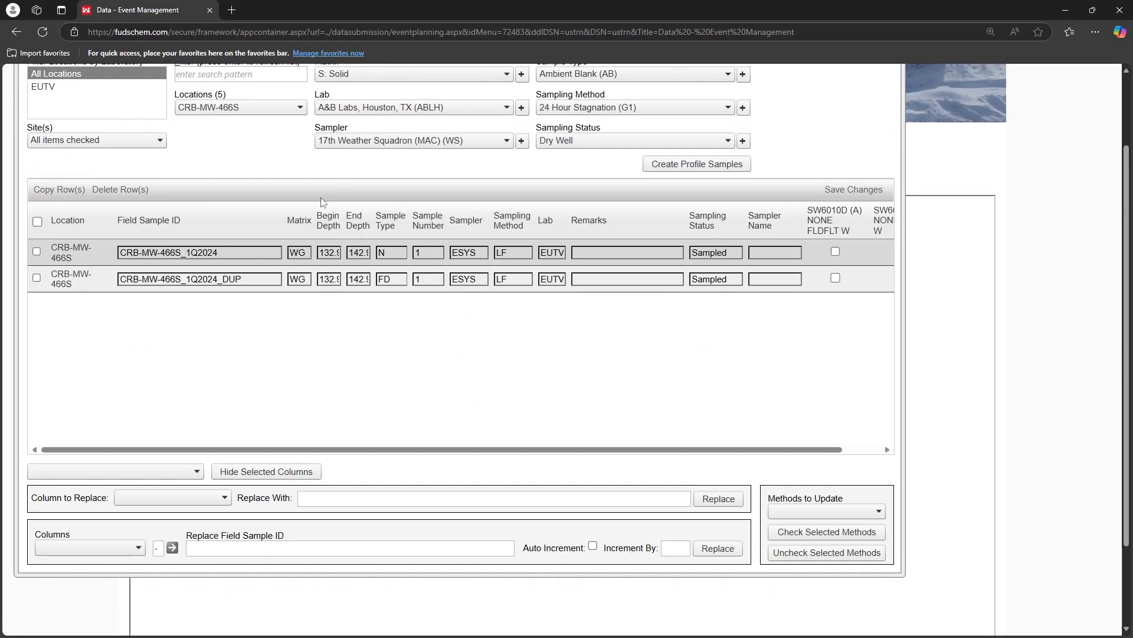
scroll(330, 195, "up", 2)
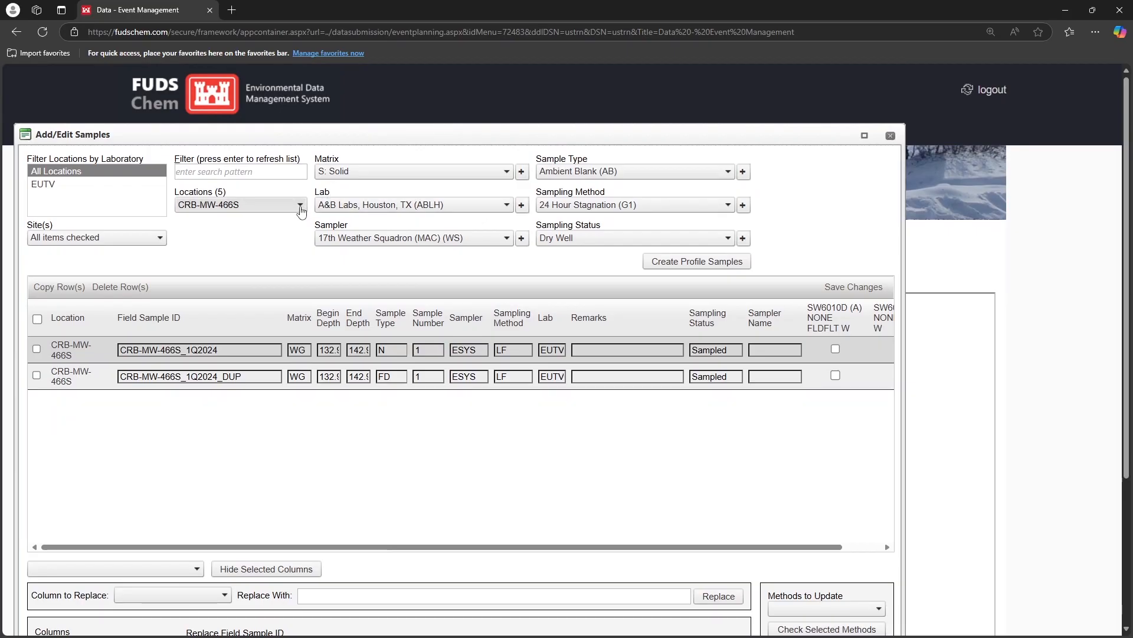
left_click(236, 204)
left_click(199, 222)
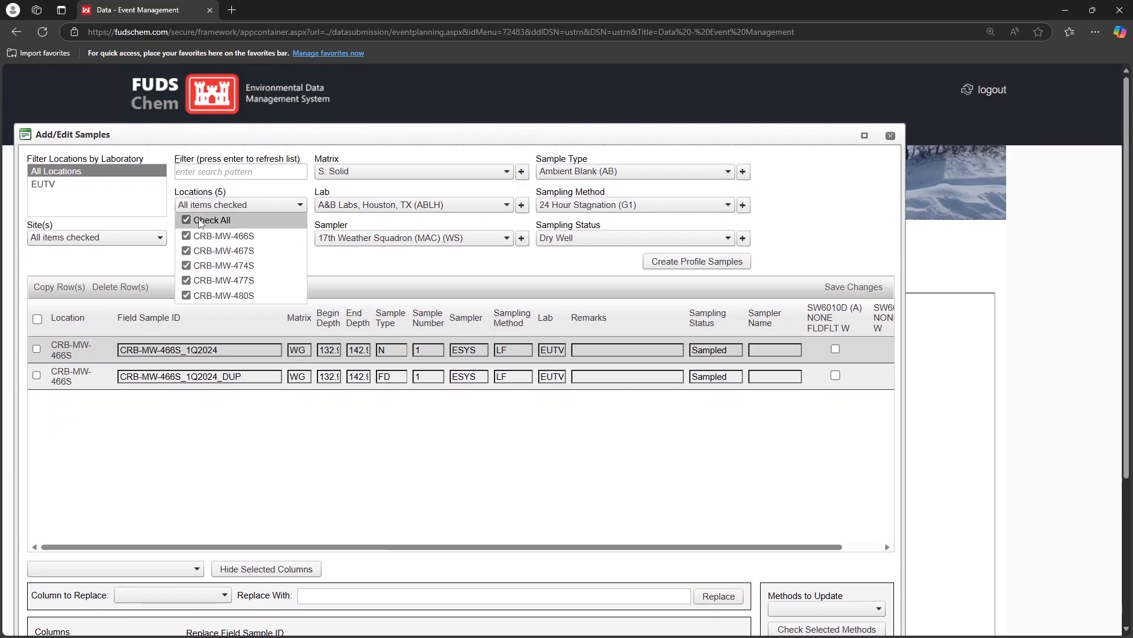
left_click(331, 267)
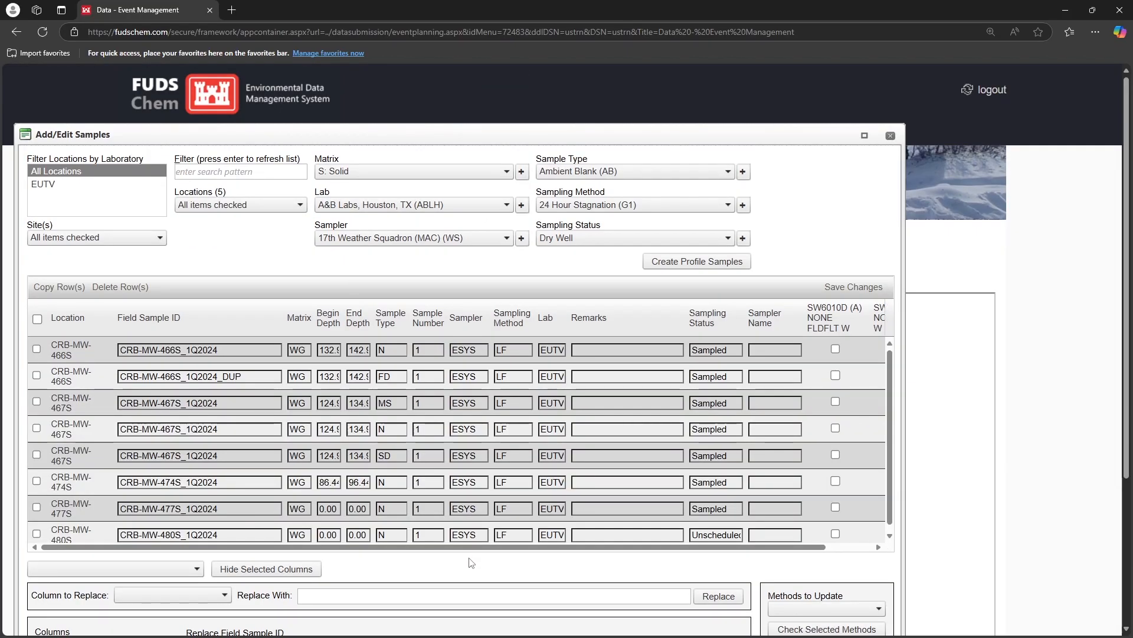
Assign the SW6010D FLDFLT method to all eight field samples, save the changes and close the sample editor.
left_click_drag(487, 552, 526, 552)
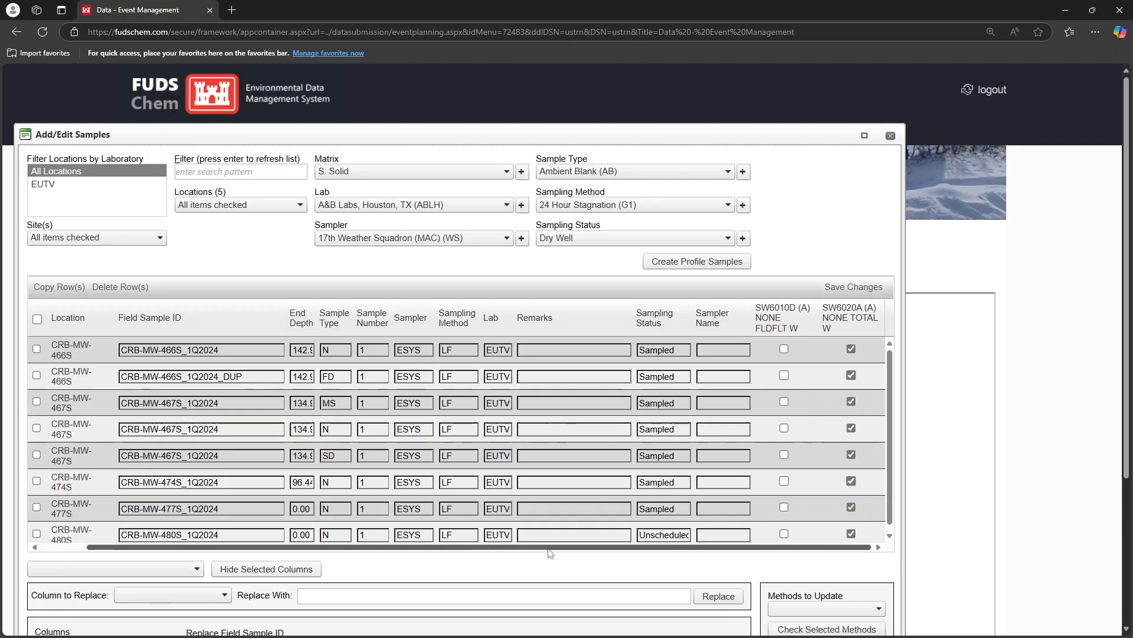
left_click(784, 349)
left_click(784, 376)
left_click(783, 402)
left_click(784, 428)
left_click(784, 455)
left_click(784, 481)
left_click(784, 507)
left_click(784, 533)
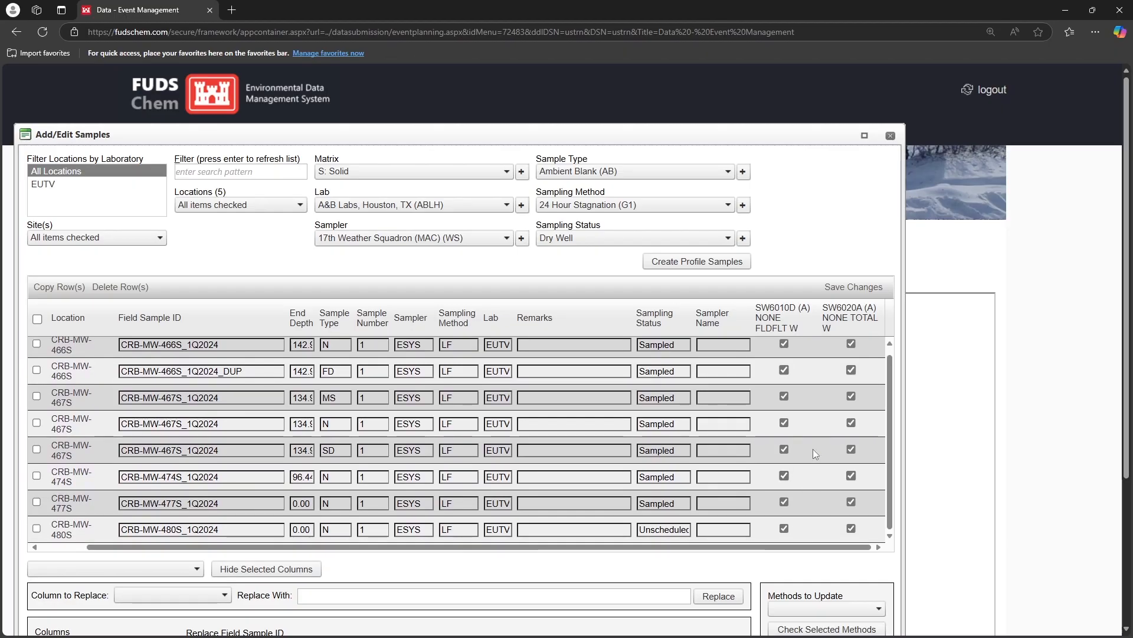
left_click(840, 289)
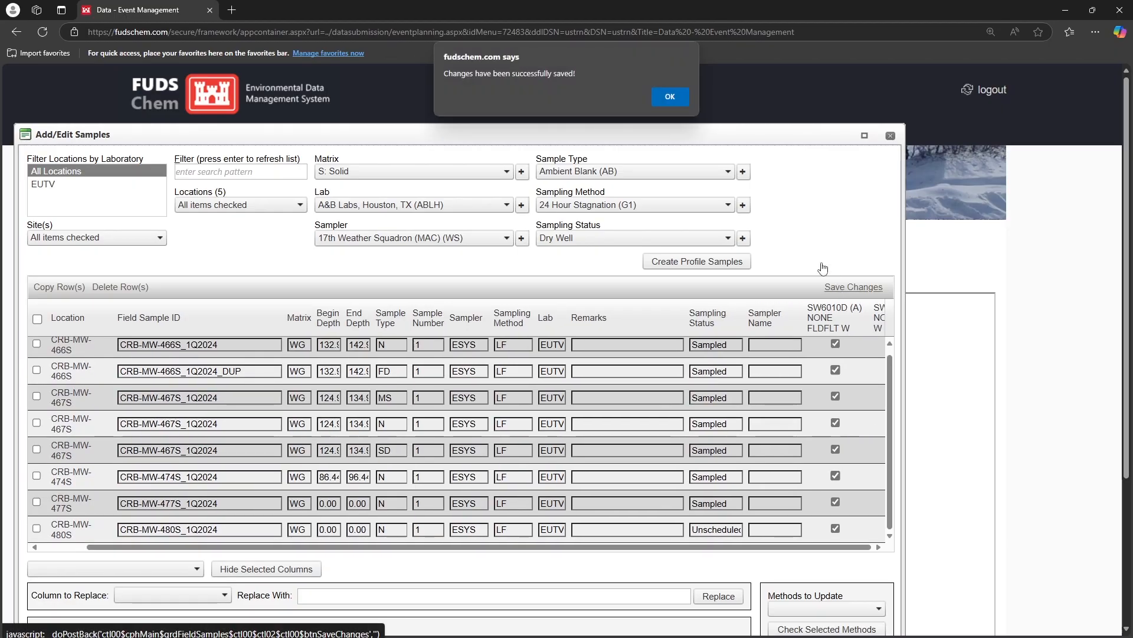
left_click(672, 89)
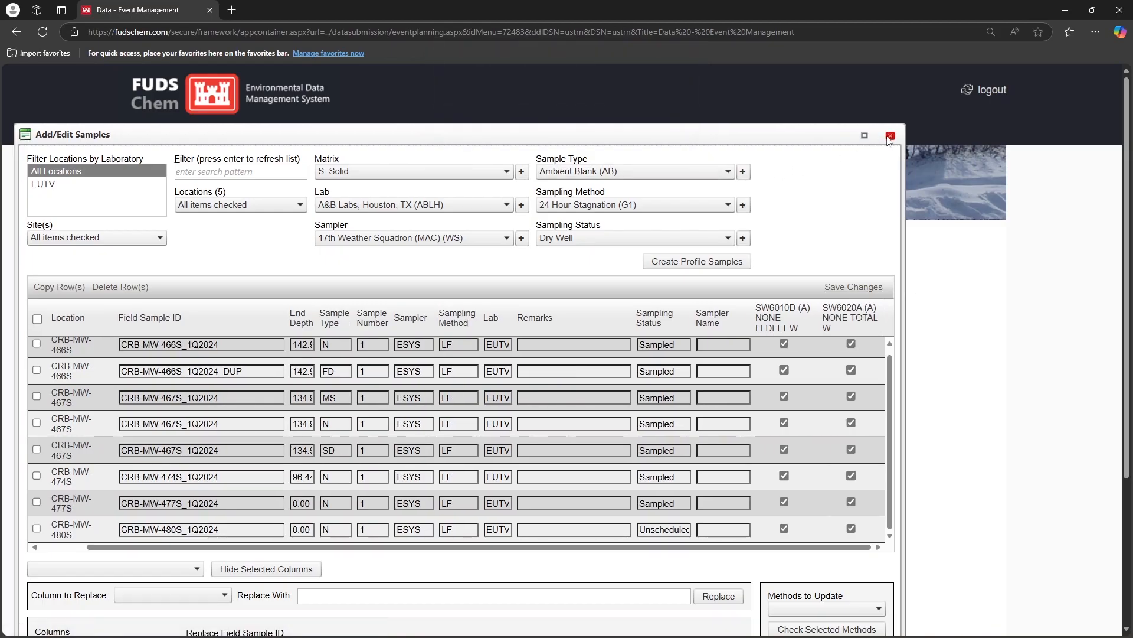
left_click(890, 135)
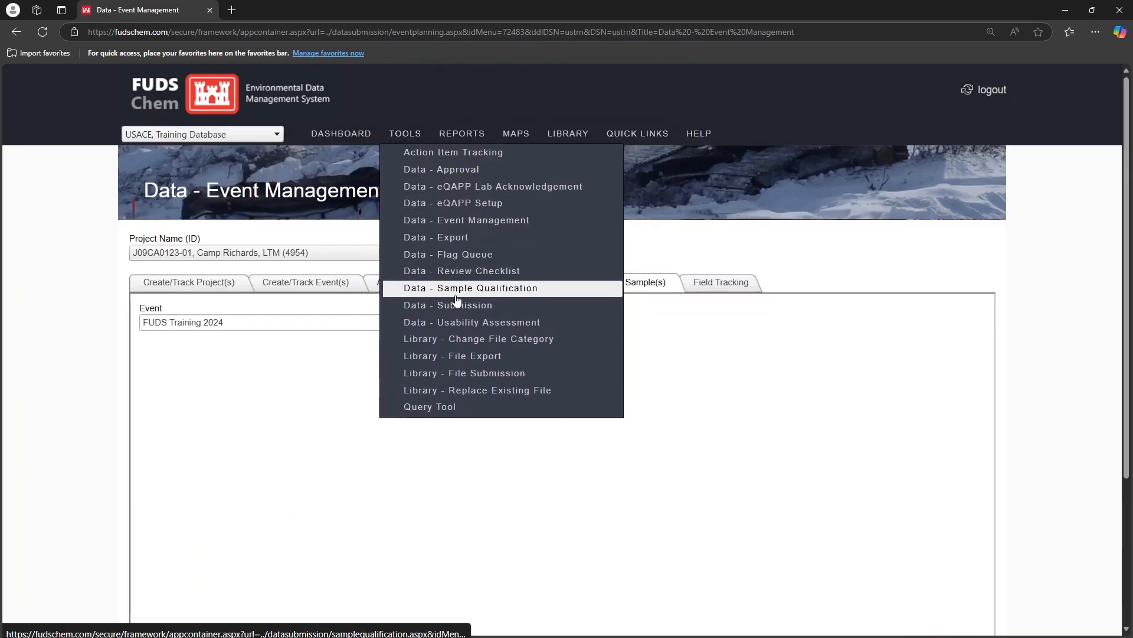
Open the submission file "Example for ChemField Update Video" for editing, enlarge the editor and show its test method columns.
left_click(533, 306)
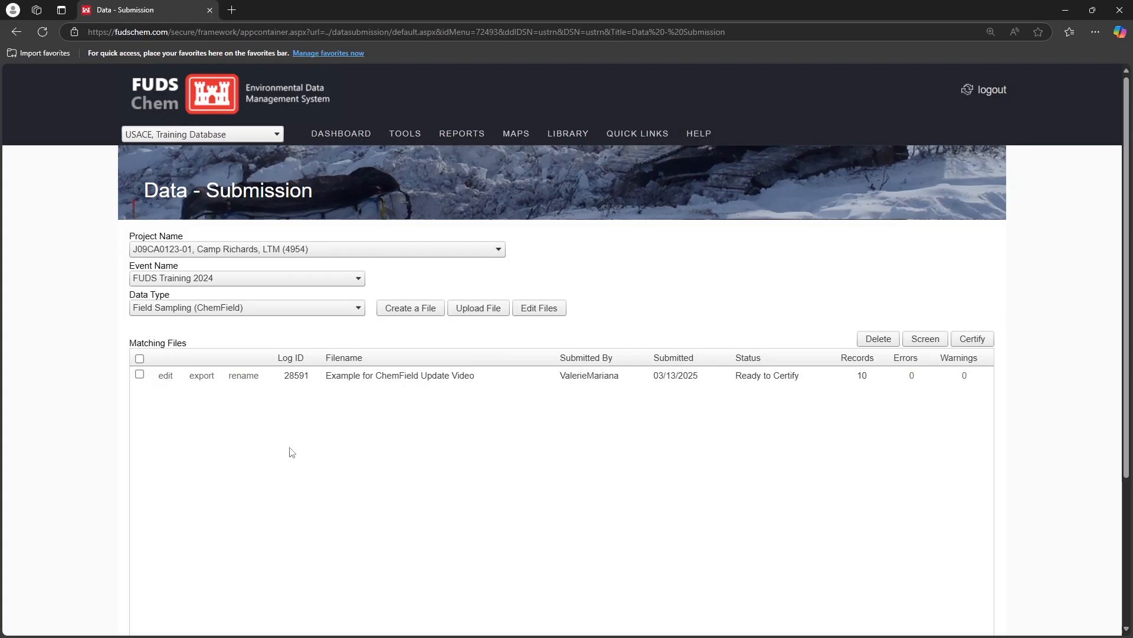
left_click(171, 379)
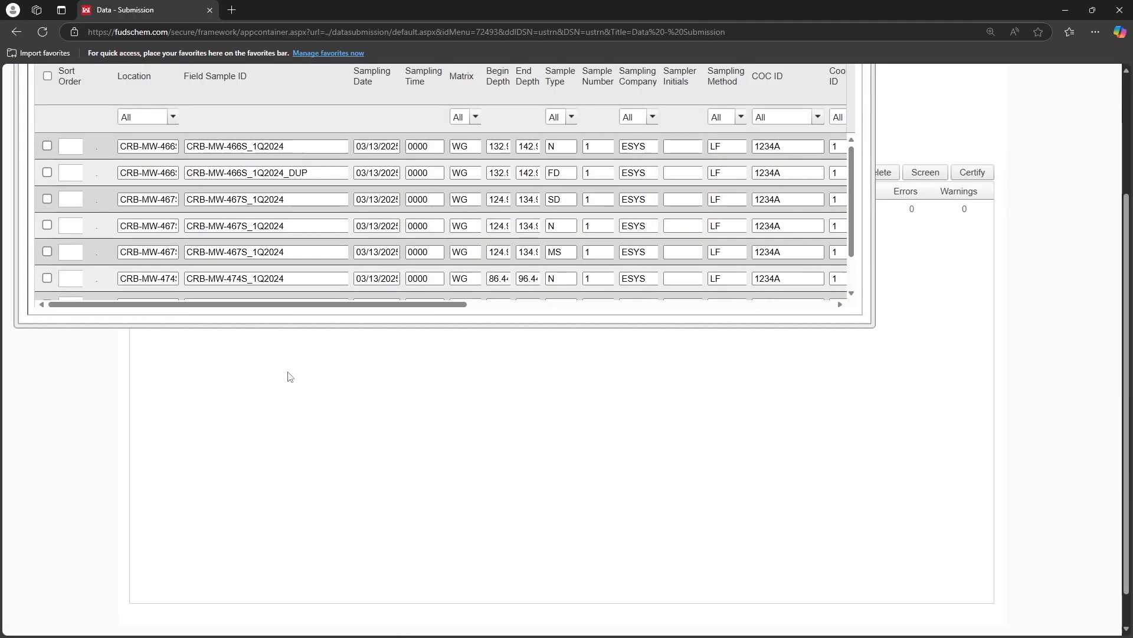
scroll(911, 380, "up", 3)
left_click_drag(874, 491, 1113, 578)
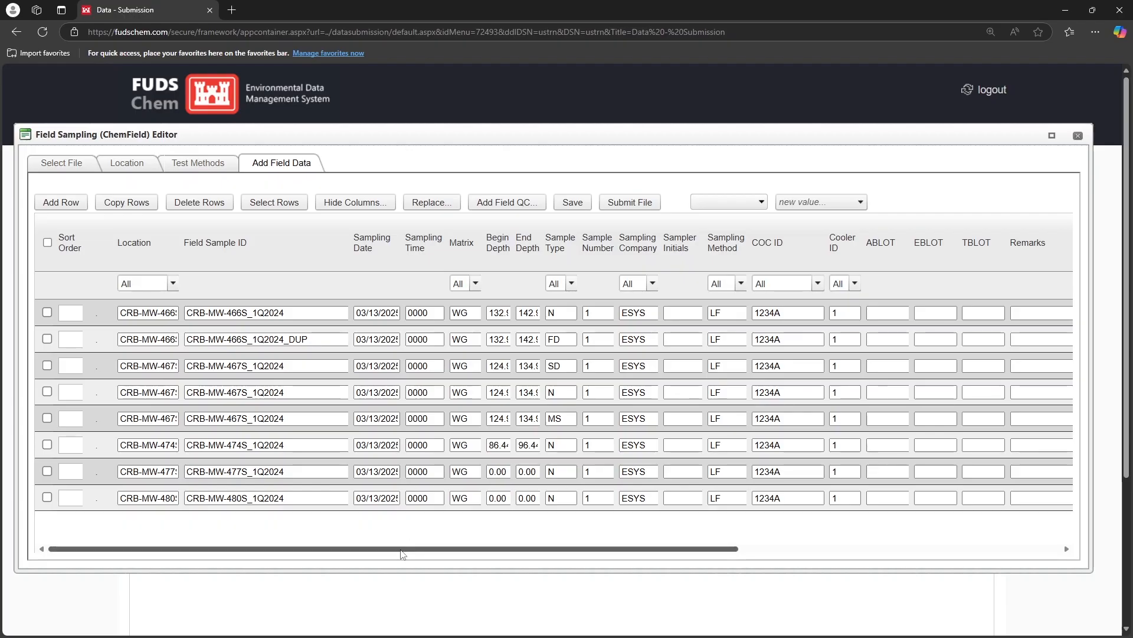
left_click_drag(411, 544, 760, 565)
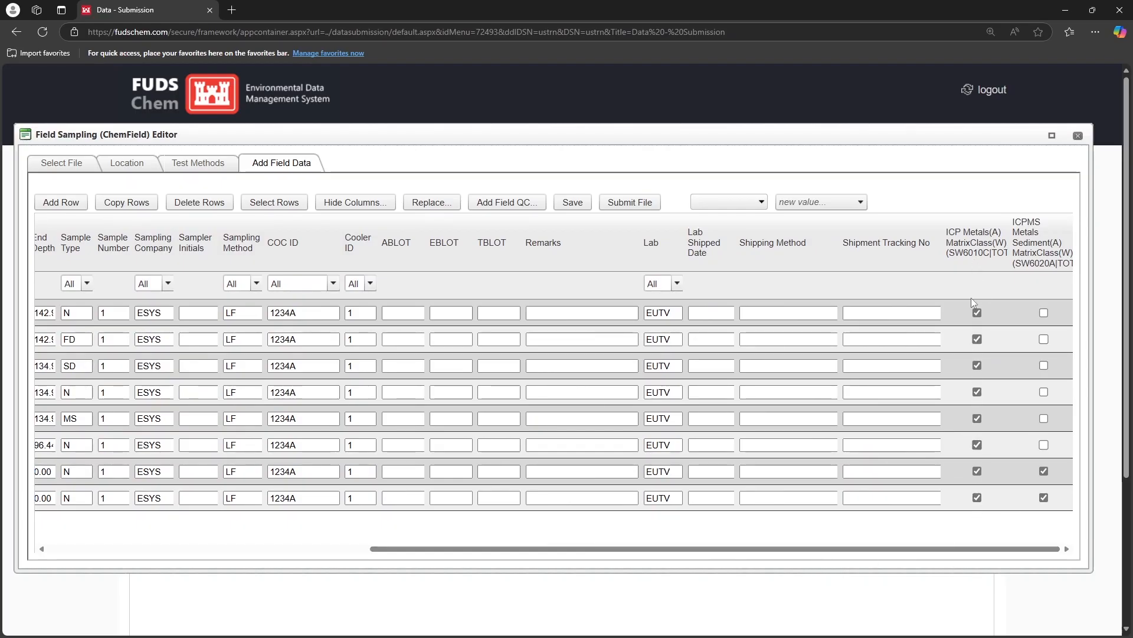
Include the SW6010D ICP Metals FLDFLT method in the ChemField file's test methods and save the selection.
left_click(203, 168)
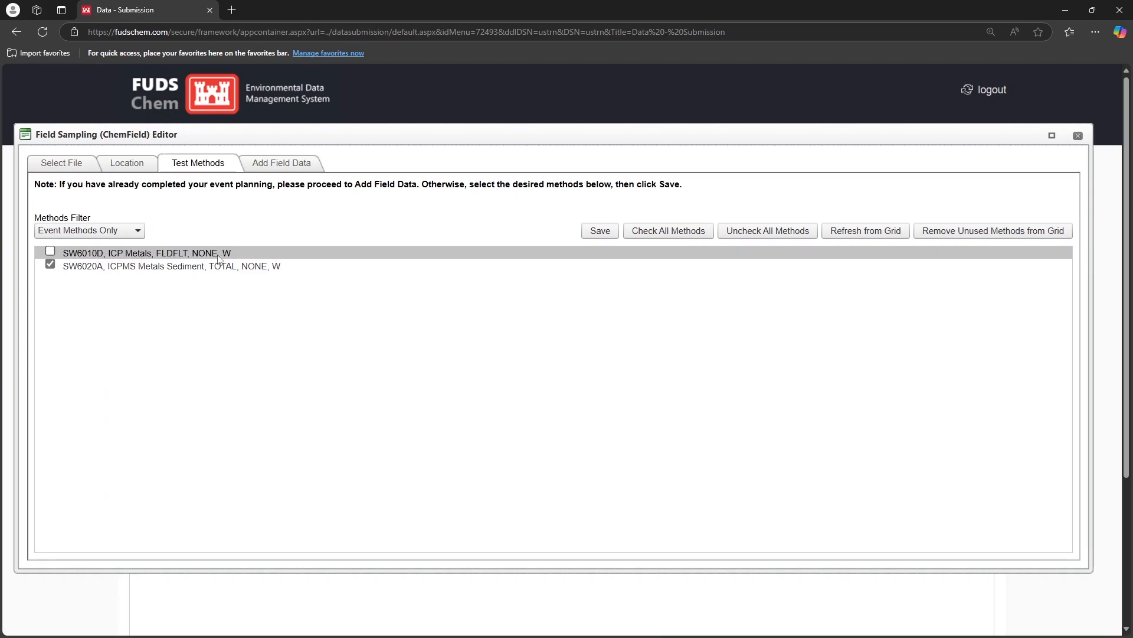
left_click(51, 252)
left_click(604, 234)
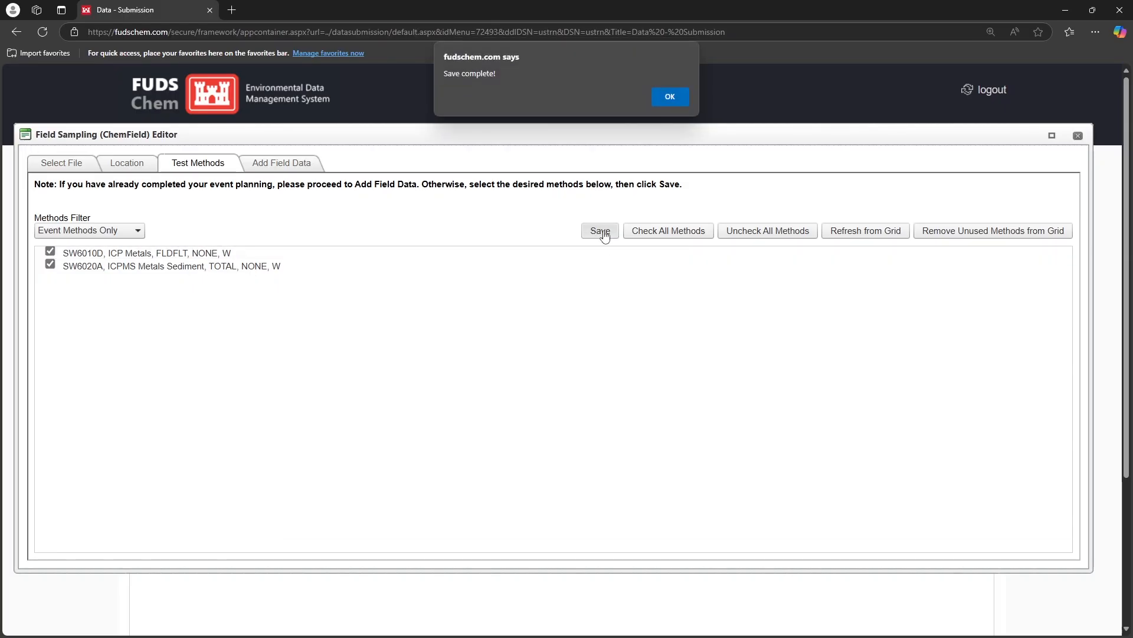
left_click(670, 98)
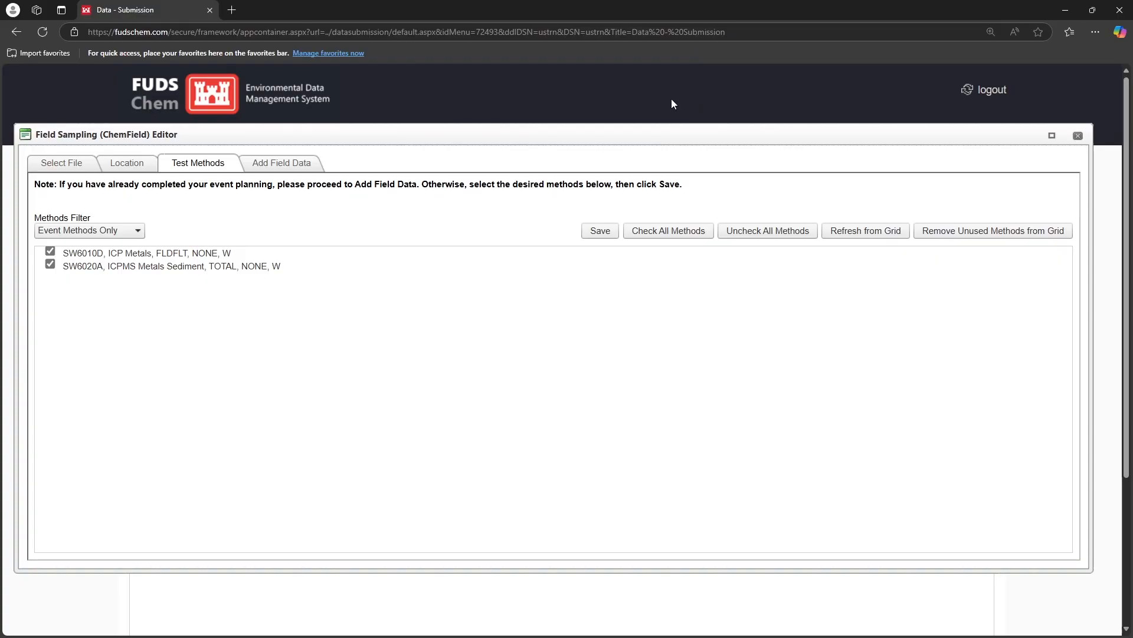
left_click(137, 233)
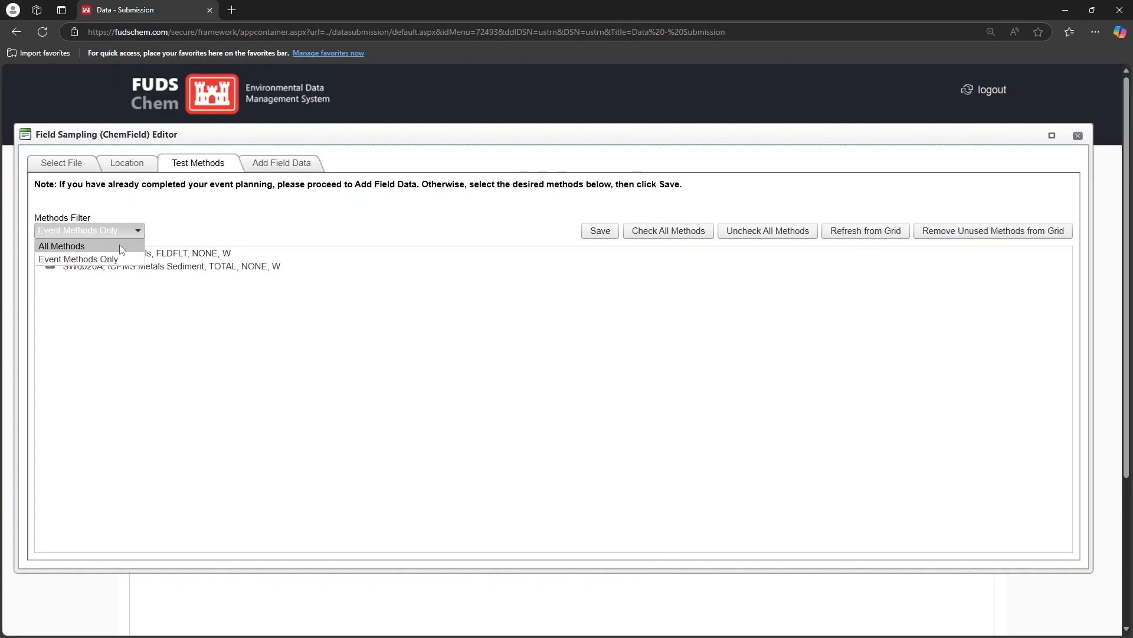
left_click(210, 232)
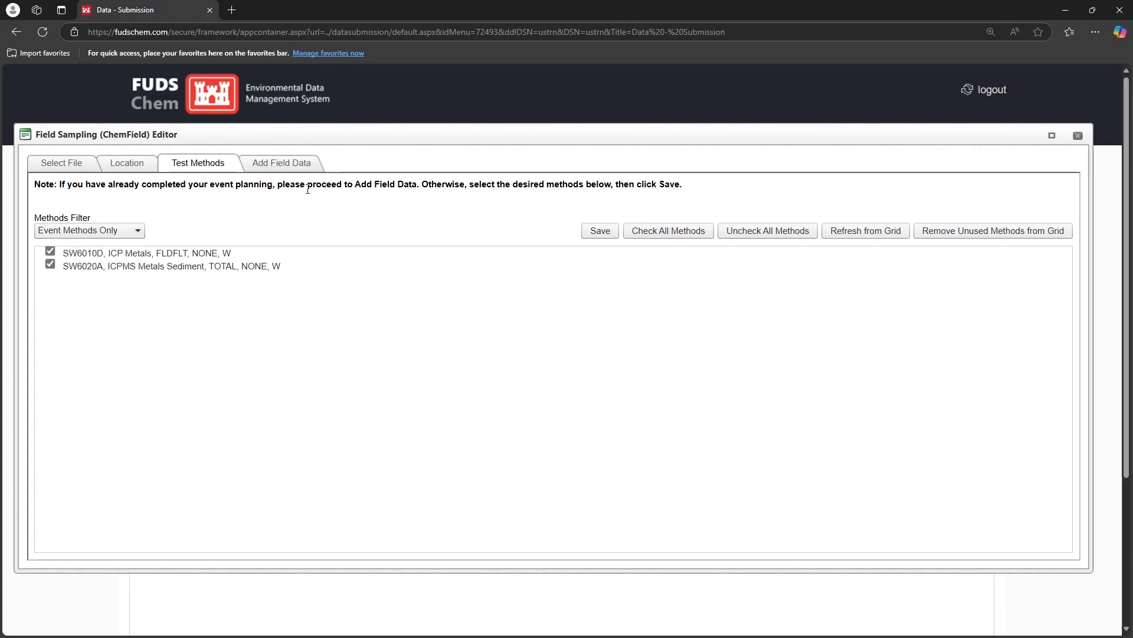
Assign the SW6010D ICP Metals FLDFLT method to all eight sample rows in the ChemField file's field data and save the changes.
left_click(304, 167)
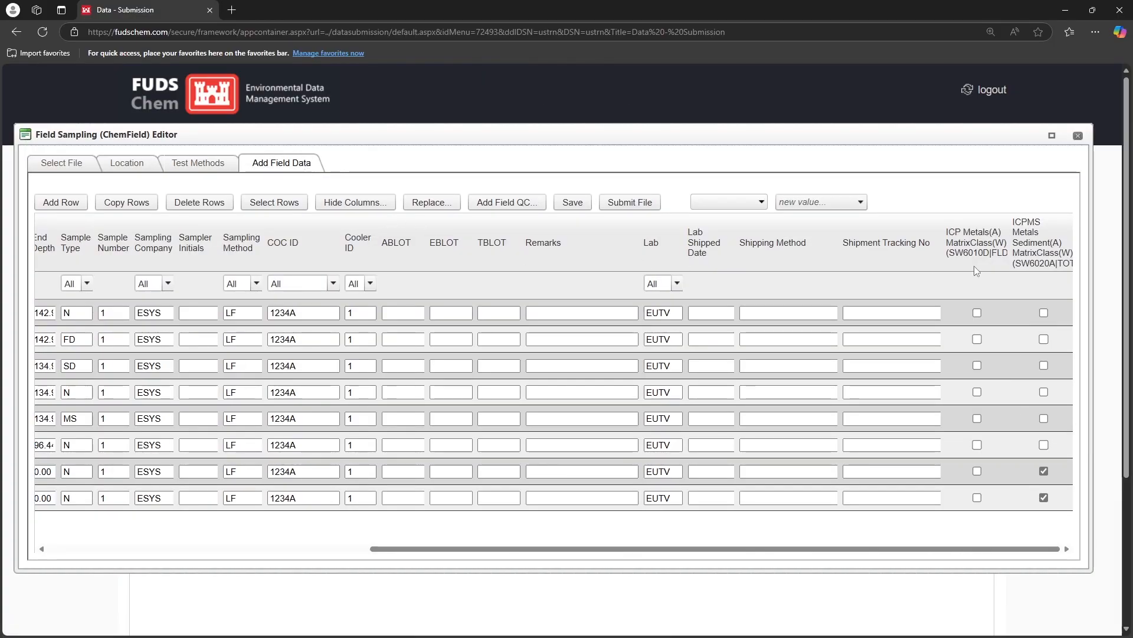
left_click(978, 313)
left_click(978, 366)
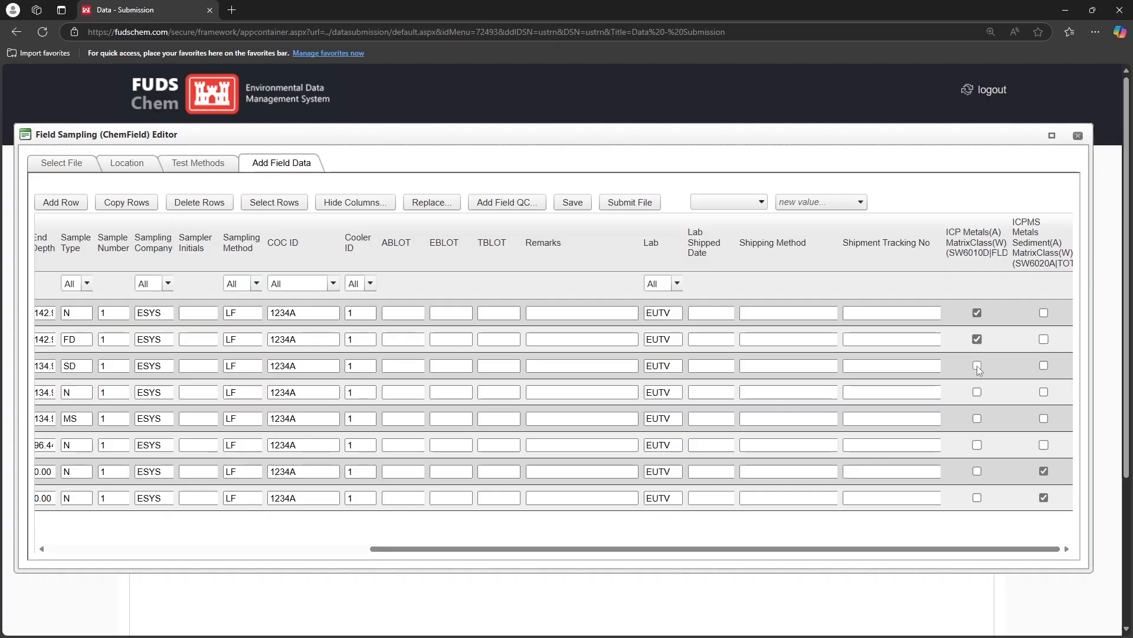
left_click(978, 393)
left_click(978, 419)
left_click(977, 446)
left_click(977, 471)
left_click(978, 499)
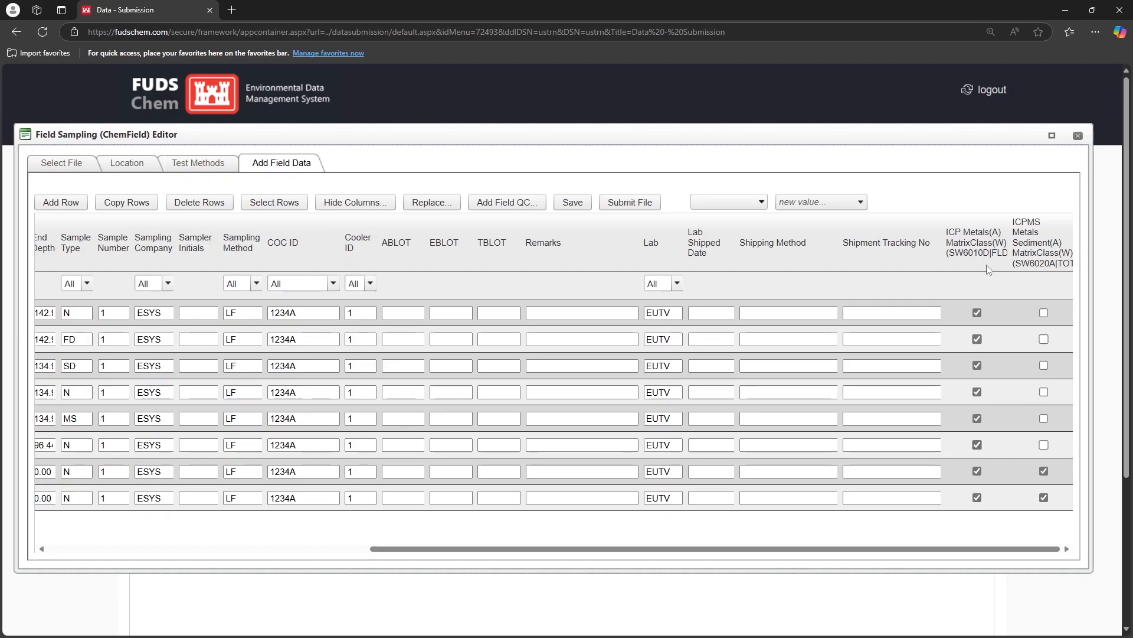
left_click(580, 211)
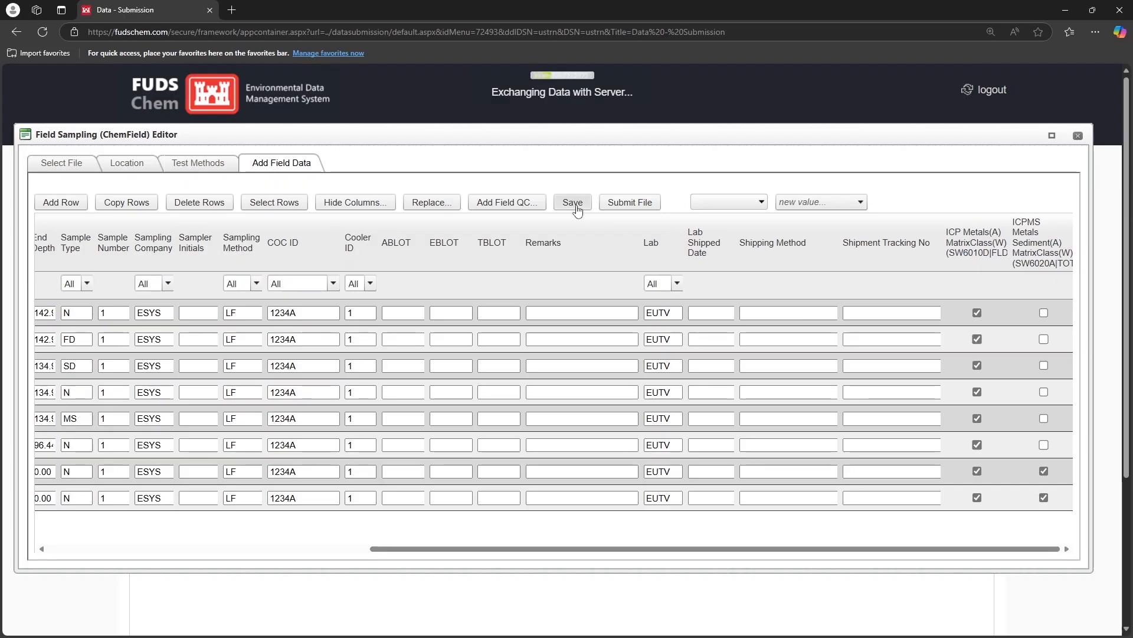
left_click(666, 91)
Submit the edited ChemField file for screening, and certify "Example for ChemField Update Video" in the matching files.
left_click(629, 203)
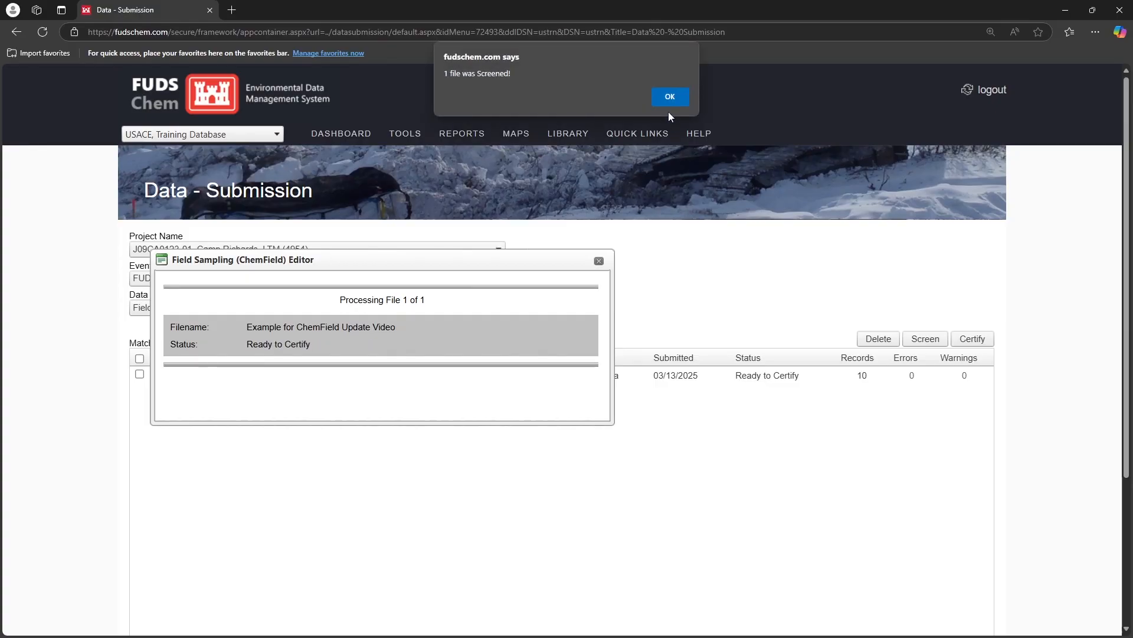
left_click(668, 98)
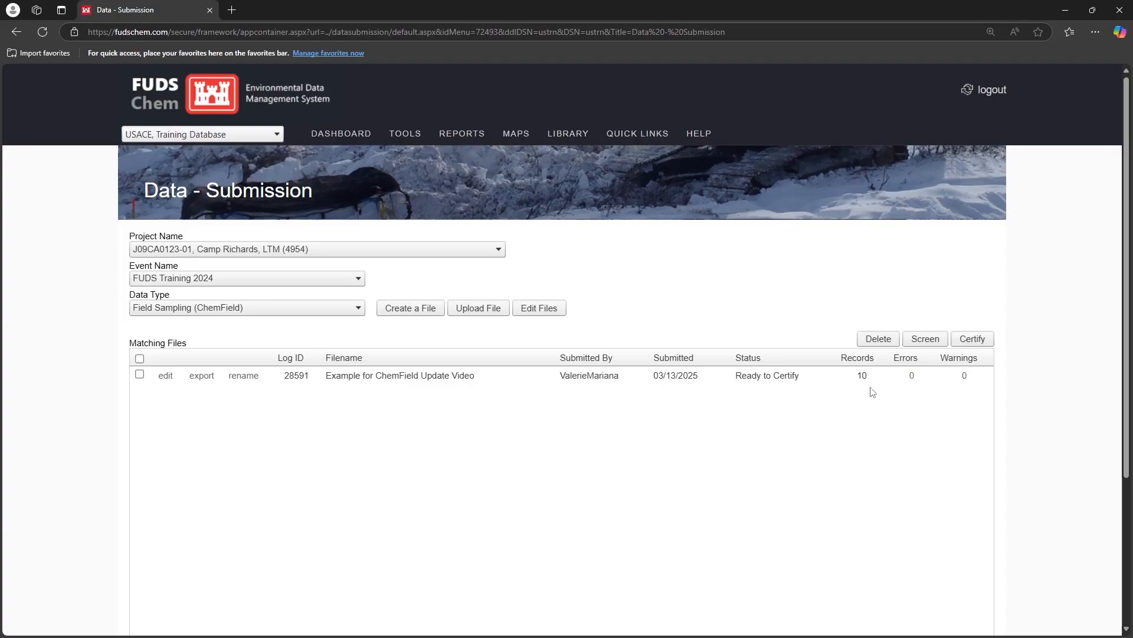
left_click(140, 374)
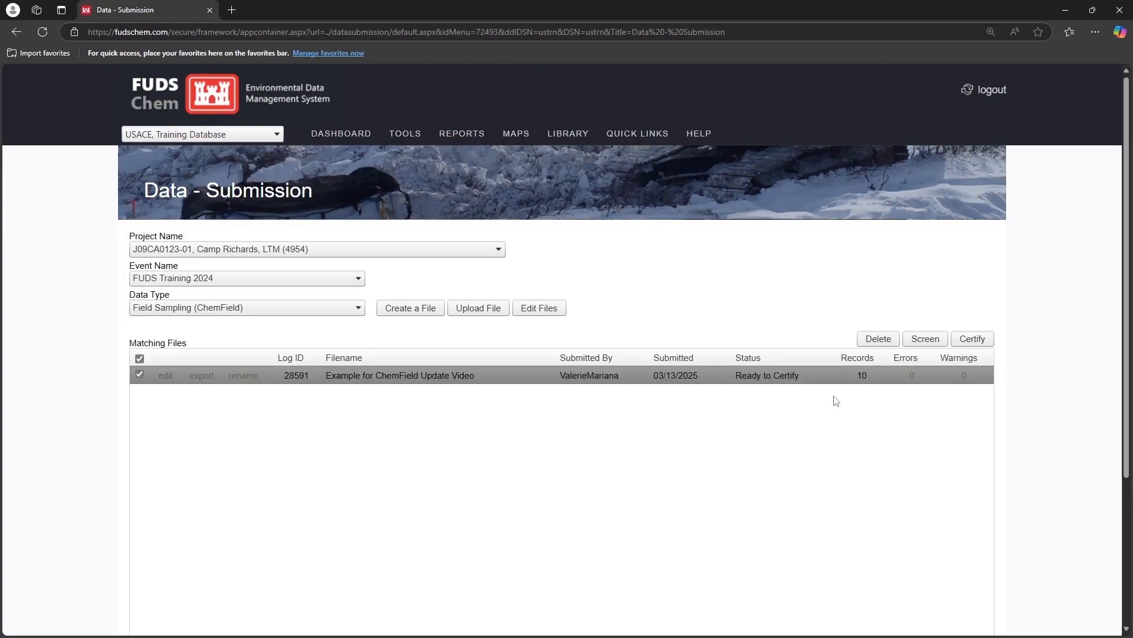
left_click(973, 338)
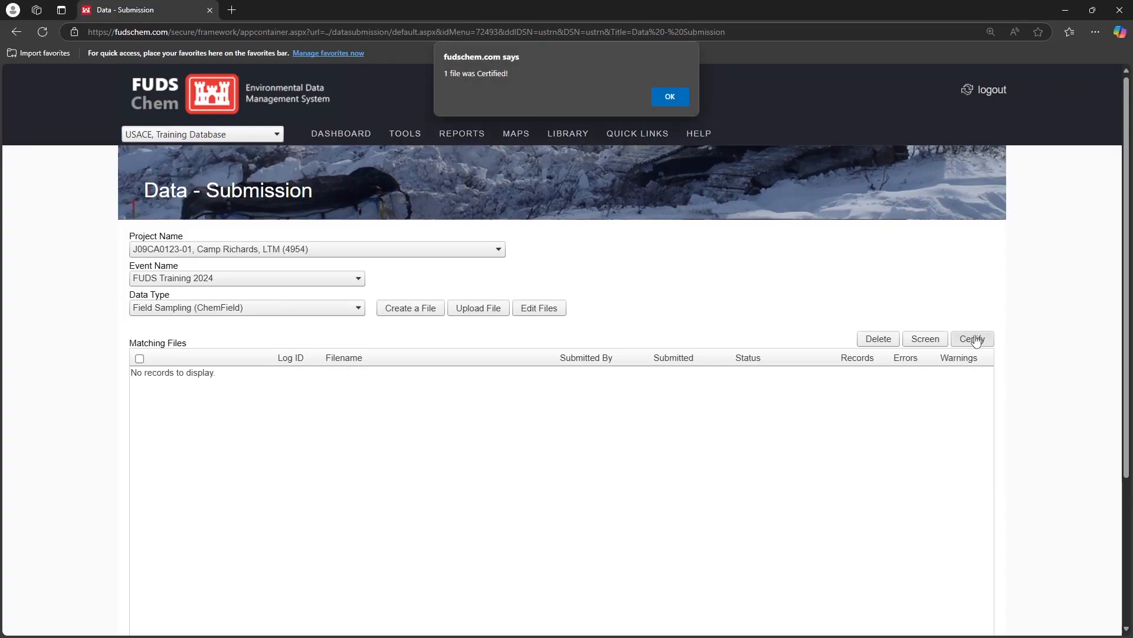